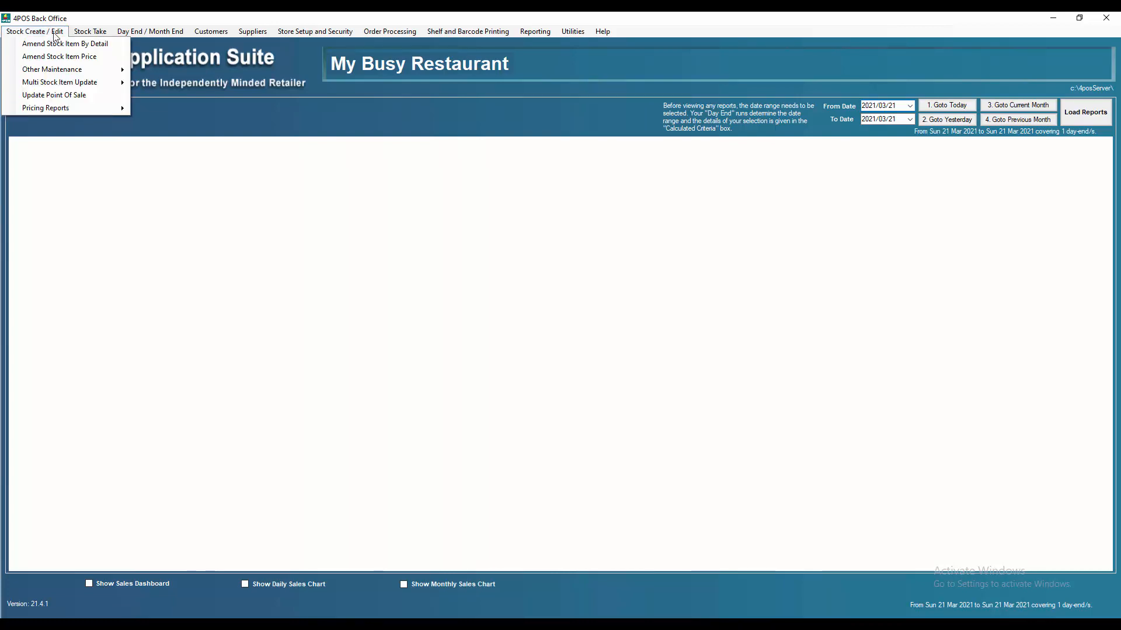
Open the Hand Soap 750ml price increment group from the increment transactions maintenance
{"action": "mouse_move", "coordinate": [58, 73]}
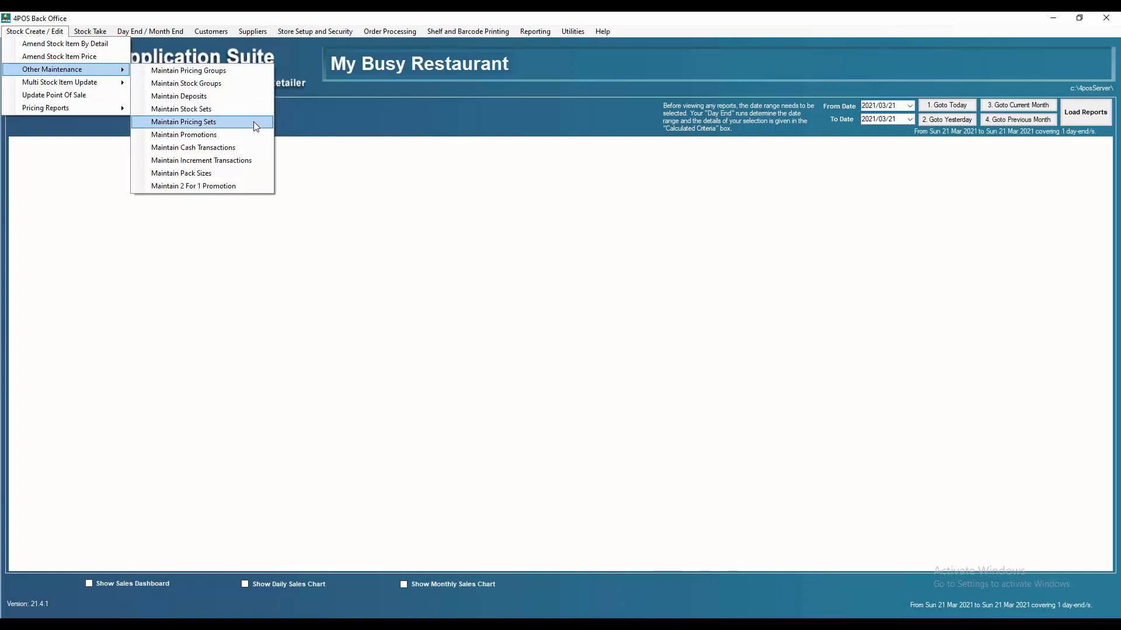
{"action": "left_click", "coordinate": [218, 165]}
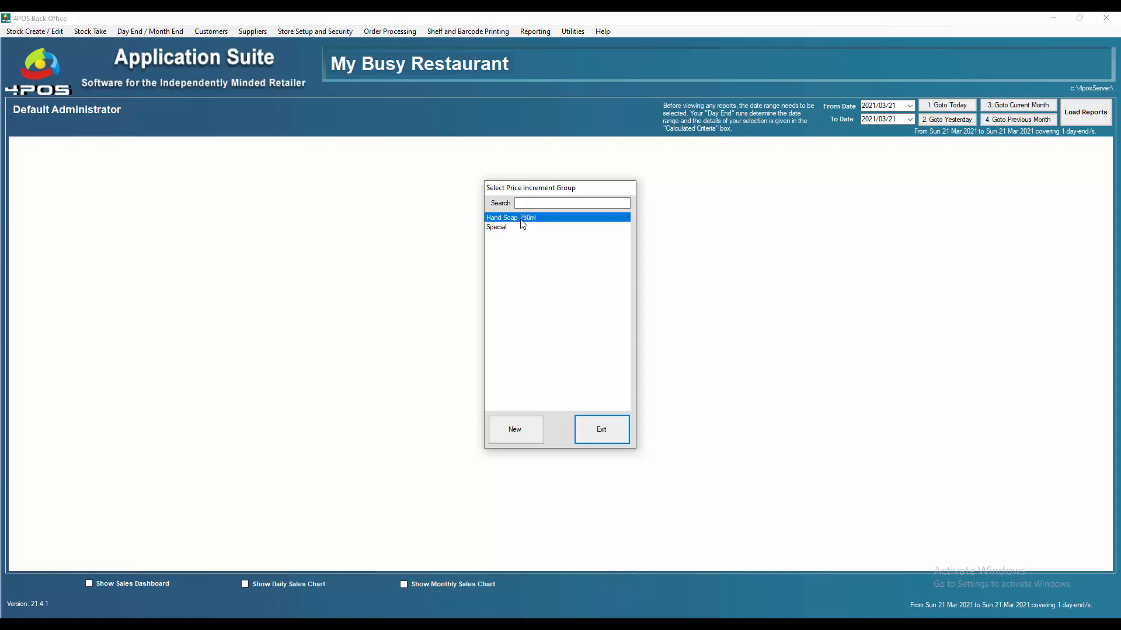
{"action": "double_click", "coordinate": [521, 219]}
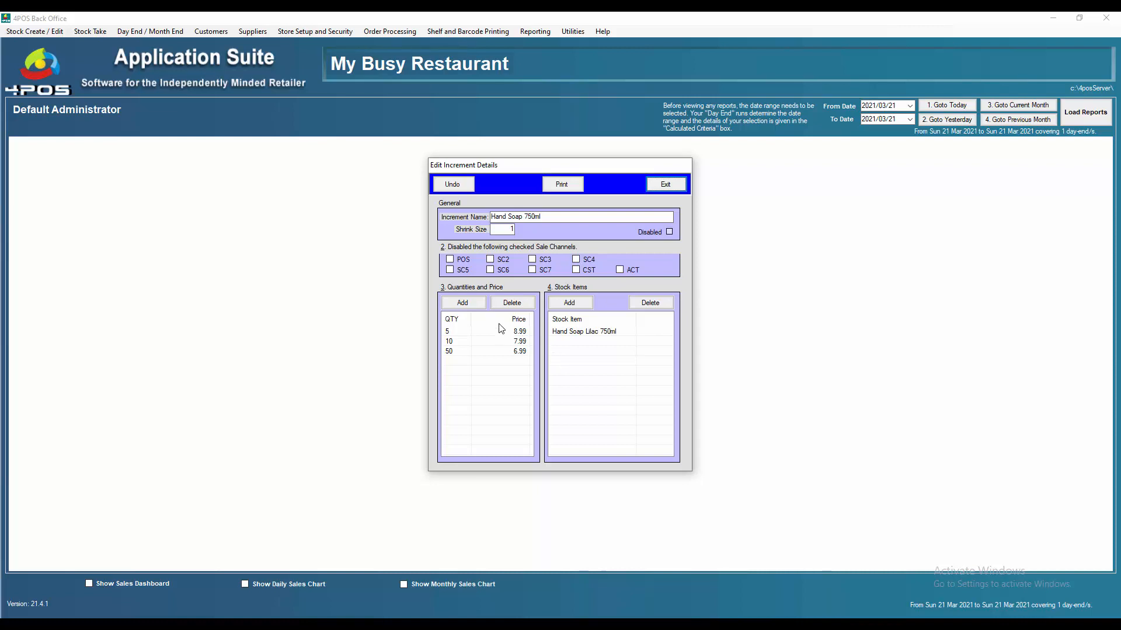
Examine the increment's name, stock item and quantity price breaks, and close it without running the POS update
{"action": "left_click", "coordinate": [549, 217]}
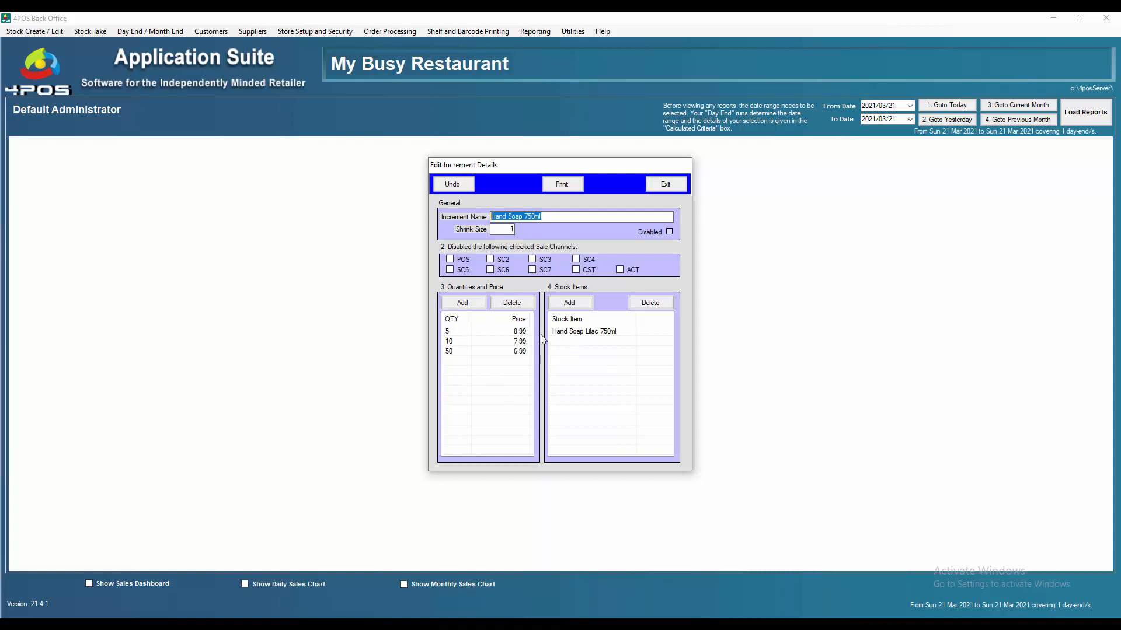
{"action": "left_click", "coordinate": [570, 334]}
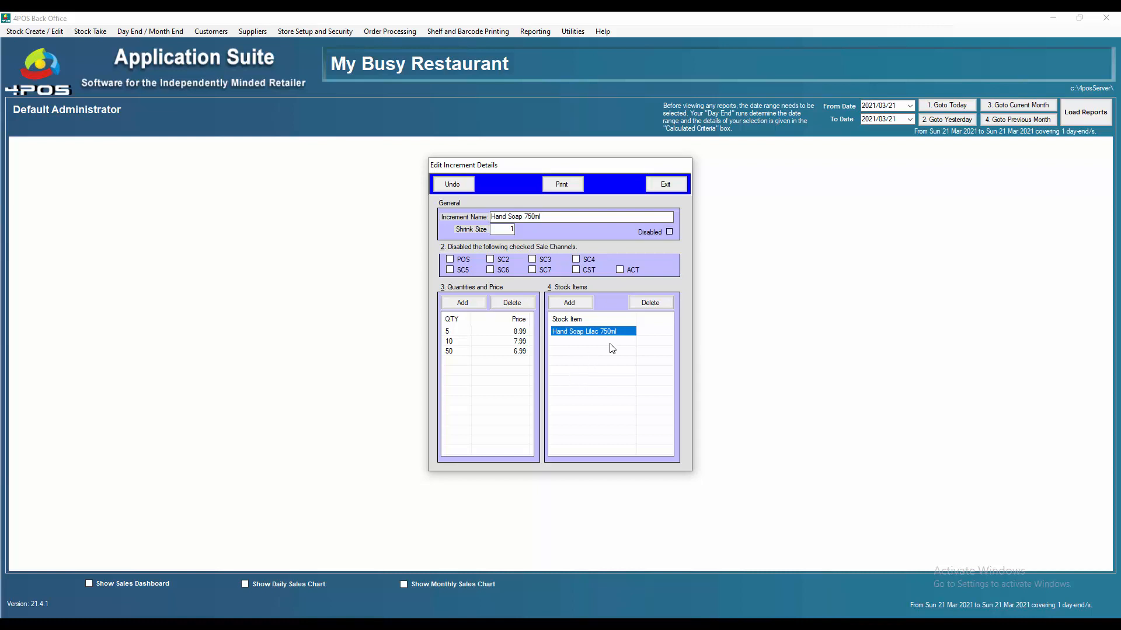
{"action": "left_click", "coordinate": [451, 332]}
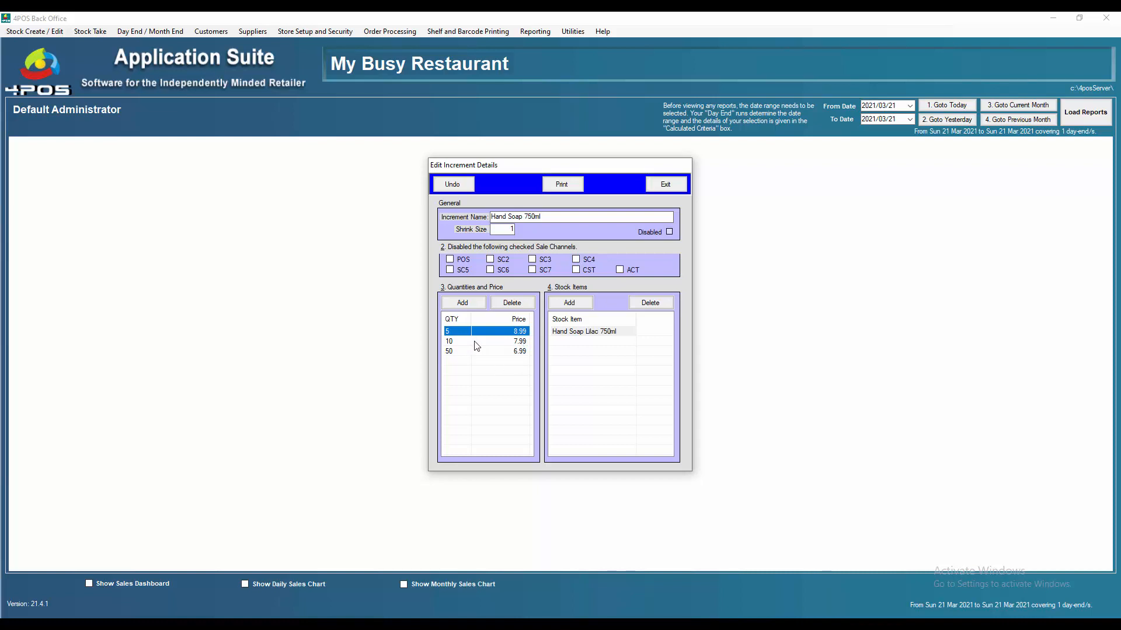
{"action": "left_click", "coordinate": [452, 342]}
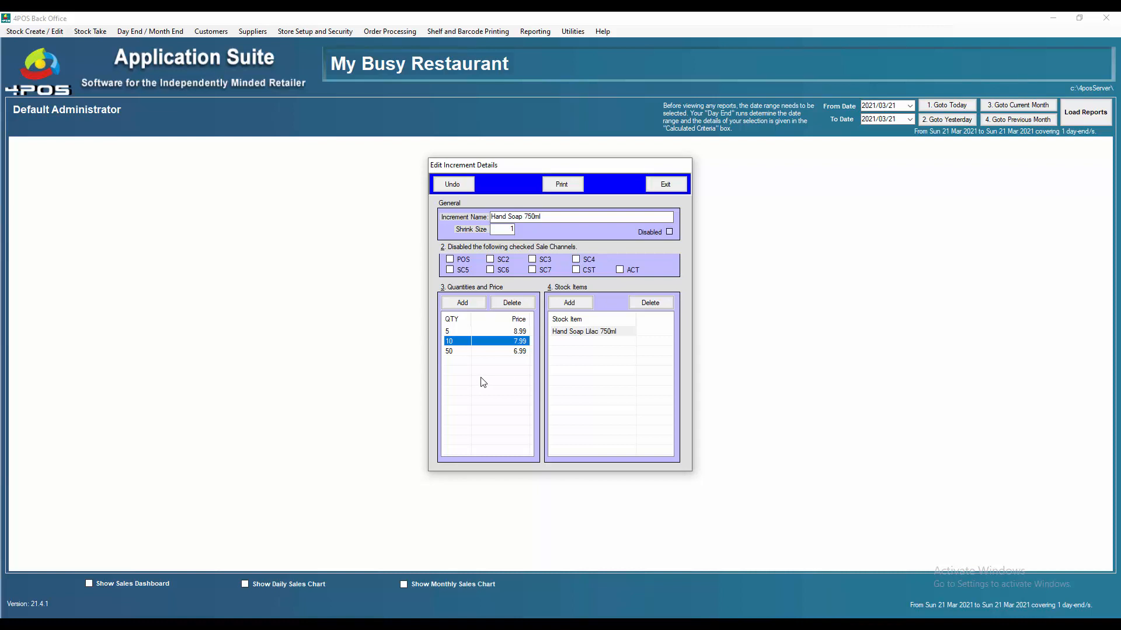
{"action": "left_click", "coordinate": [460, 354]}
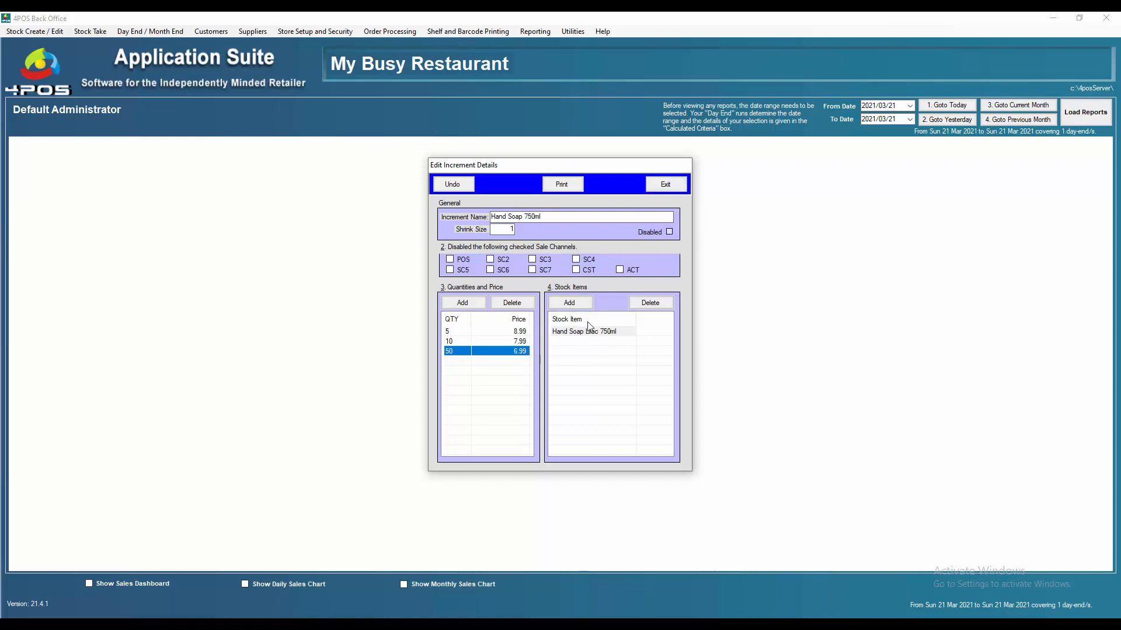
{"action": "left_click", "coordinate": [673, 189]}
{"action": "left_click", "coordinate": [609, 440]}
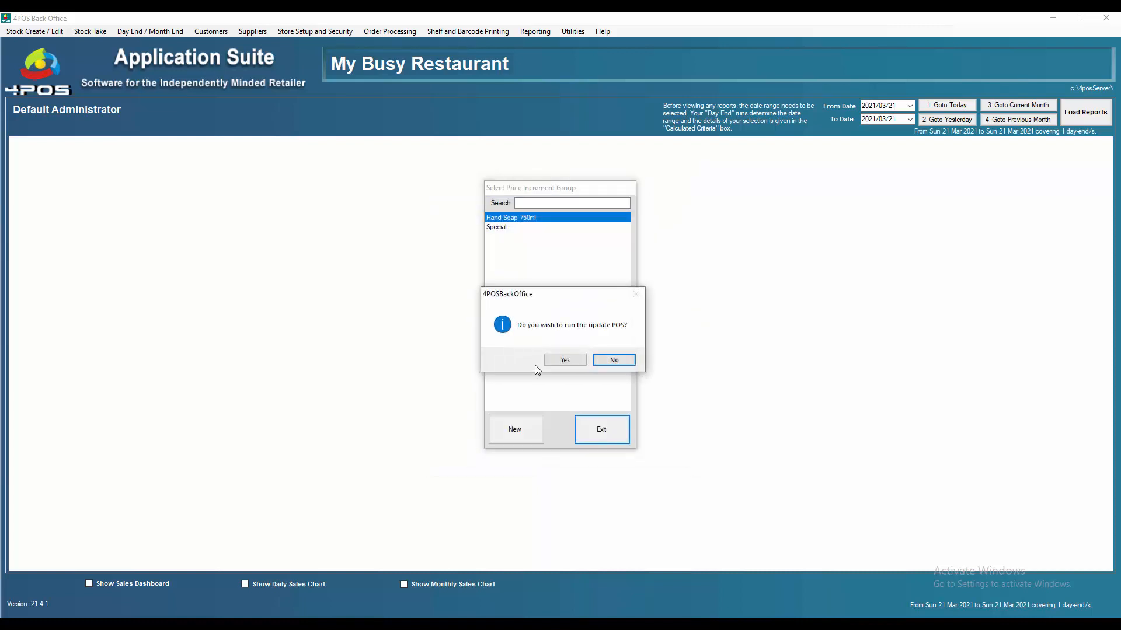
{"action": "left_click", "coordinate": [614, 360]}
Search the stock items for "hand" and open the pricing details of Hand Soap Lilac 750ml
{"action": "left_click", "coordinate": [56, 31]}
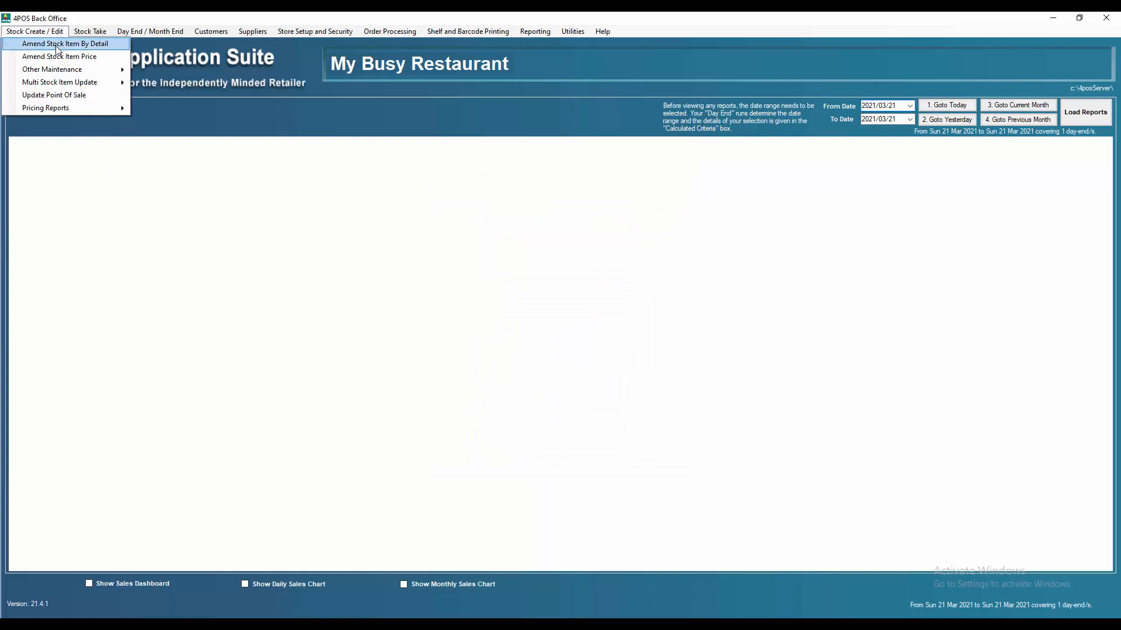
{"action": "left_click", "coordinate": [57, 44]}
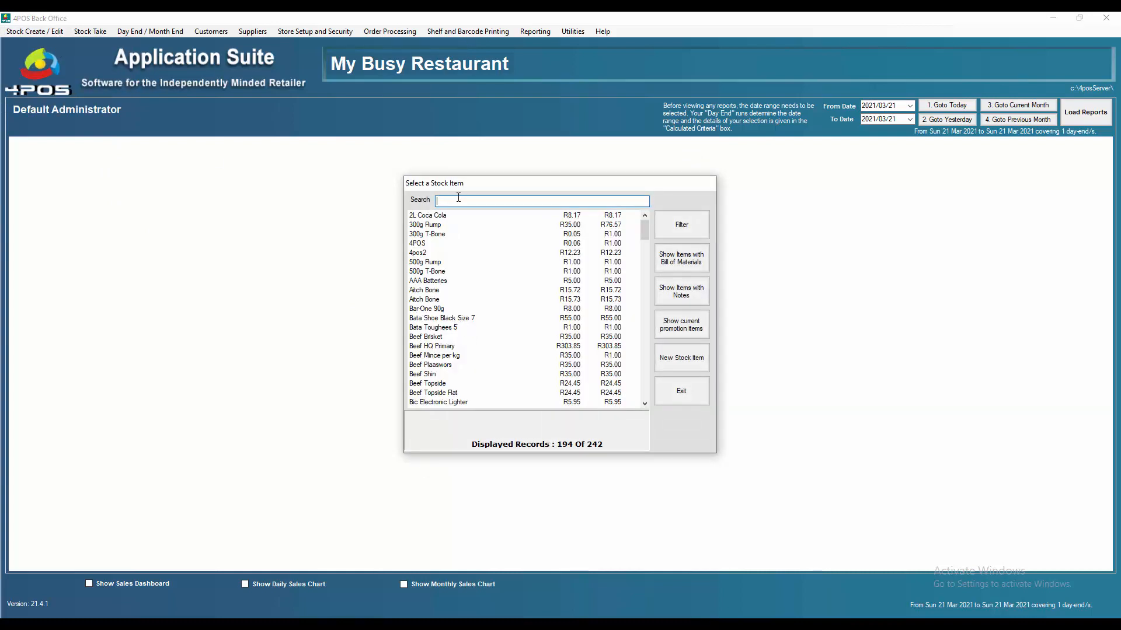
{"action": "type", "text": "hand"}
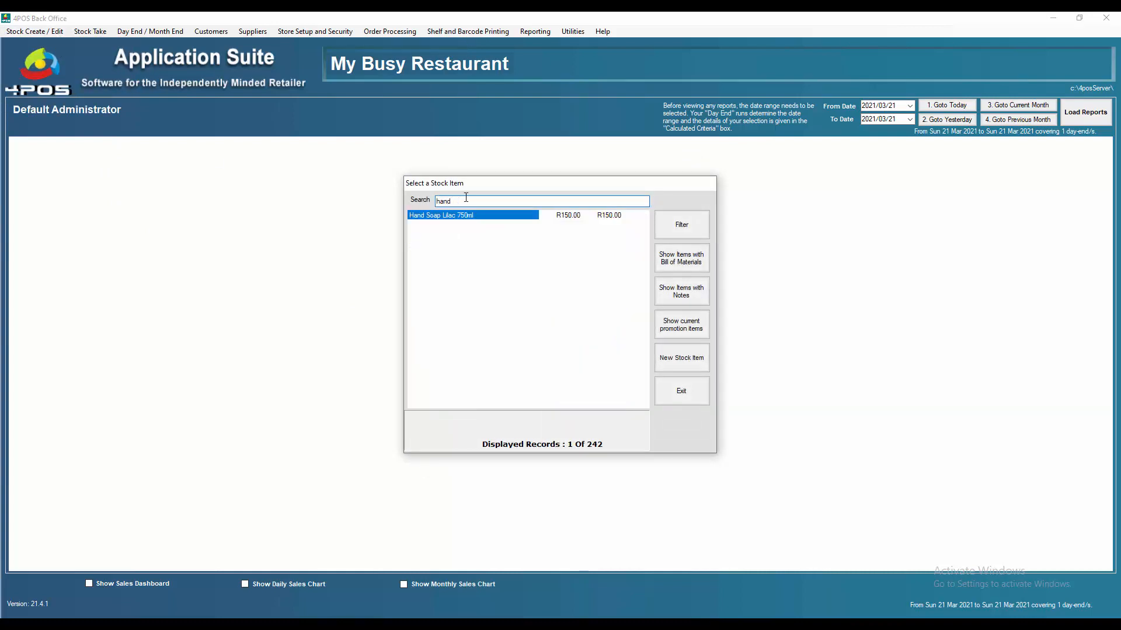
{"action": "double_click", "coordinate": [458, 217]}
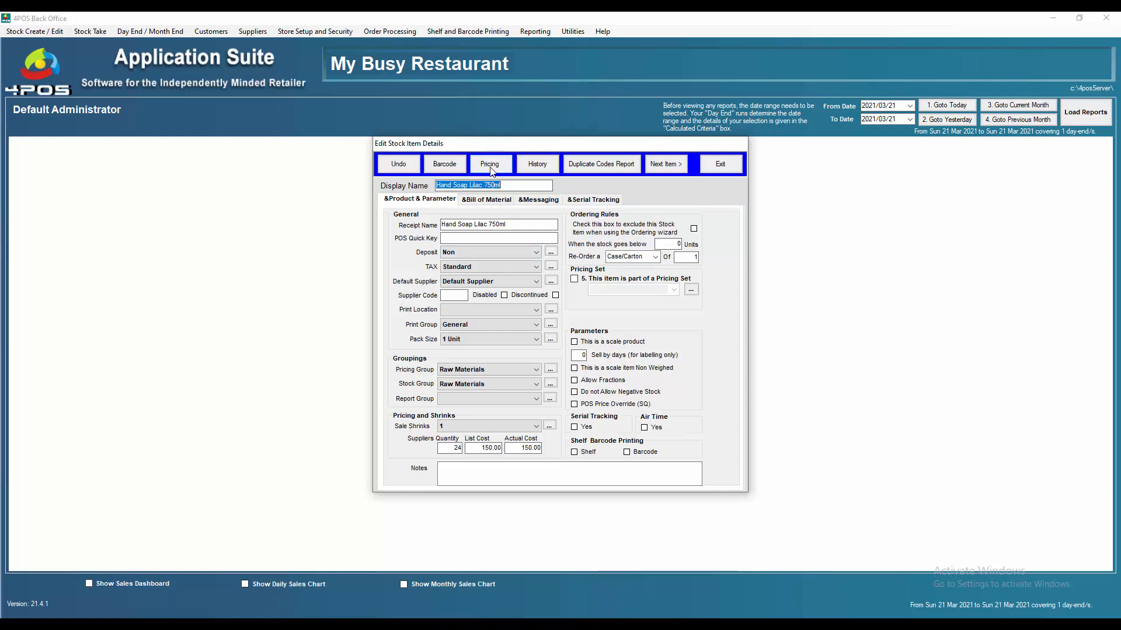
{"action": "left_click", "coordinate": [490, 166]}
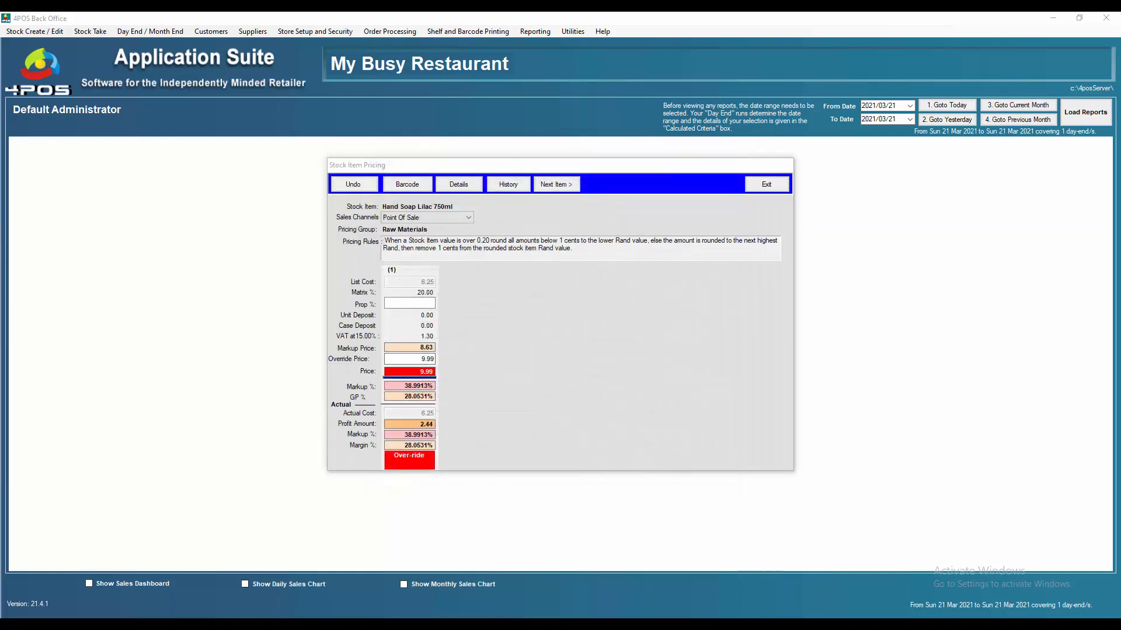
Switch to 4POS Point Of Sale, search the stock for "hand" and add Hand Soap Lilac 750ml to the sale
{"action": "left_click", "coordinate": [792, 586]}
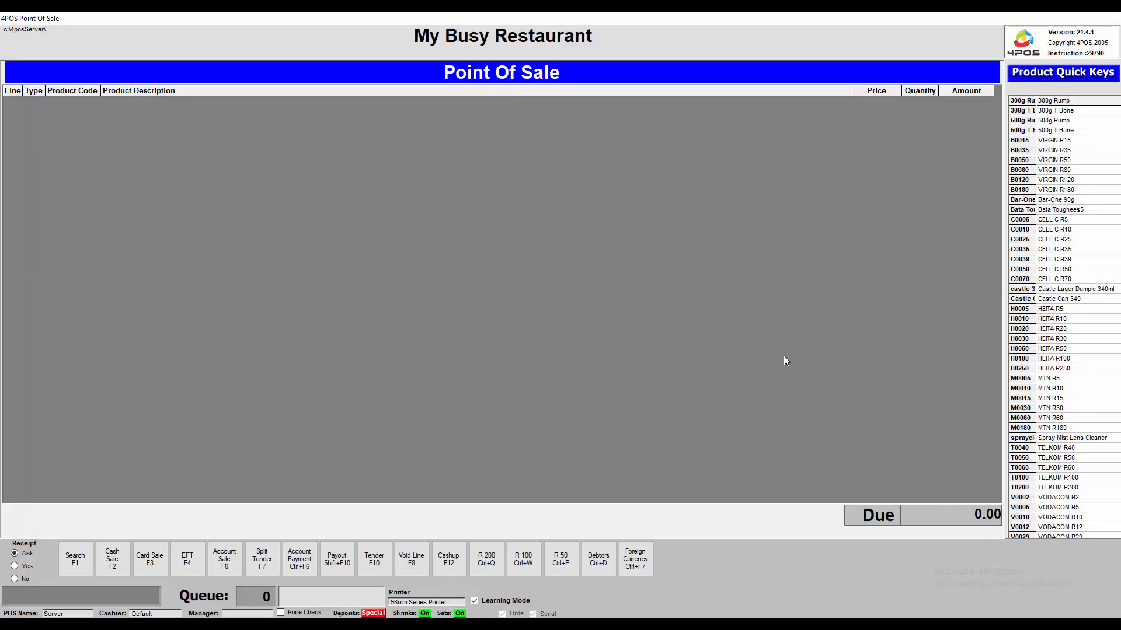
{"action": "key", "text": "F1"}
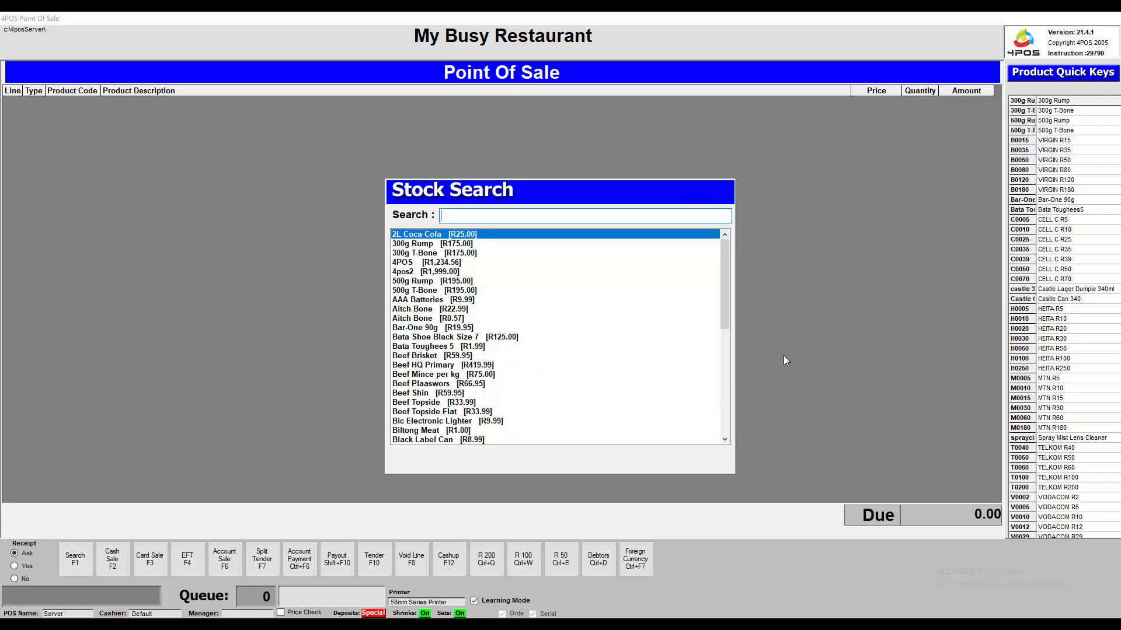
{"action": "type", "text": "hand"}
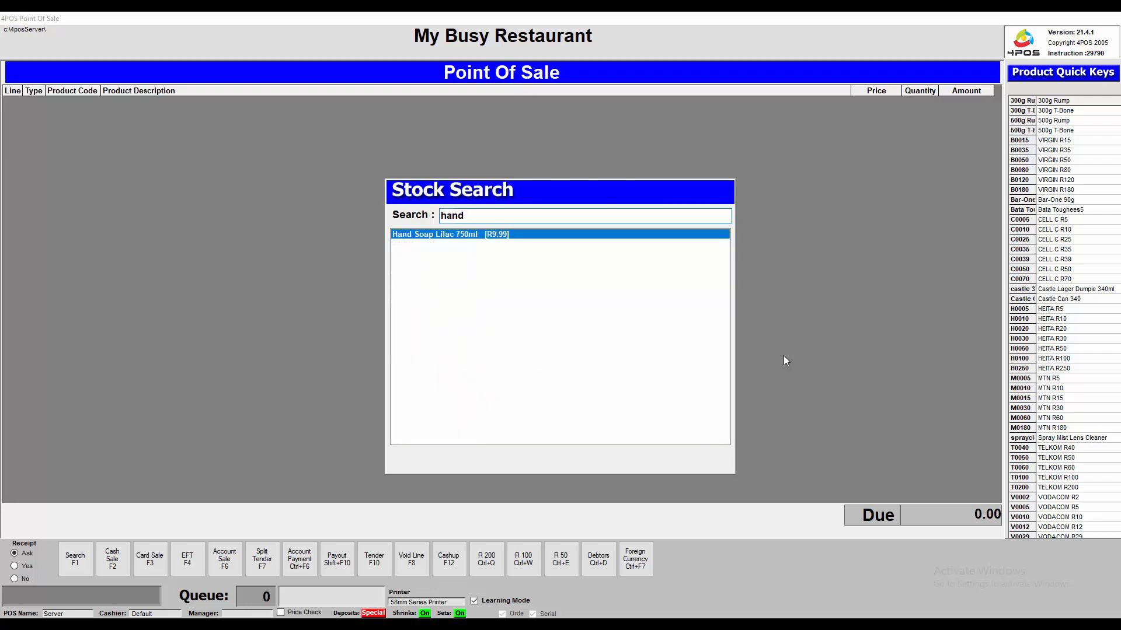
{"action": "key", "text": "Return"}
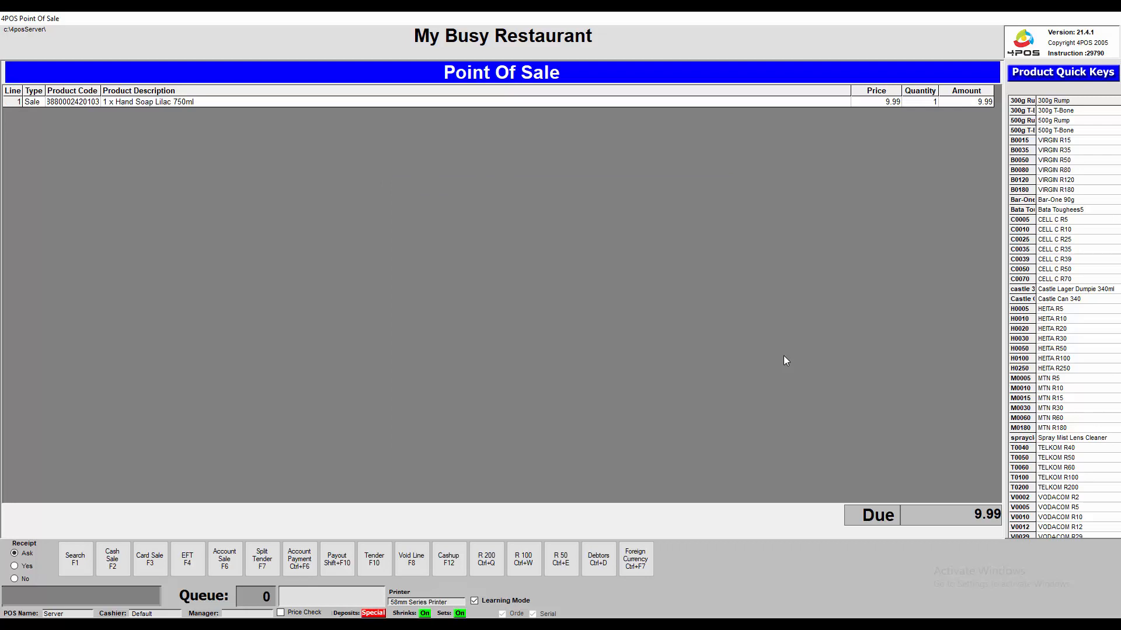
Enable Don't Play Sounds in the receipt printer parameters of this computer's configuration and close the configuration
{"action": "key", "text": "ctrl+F12"}
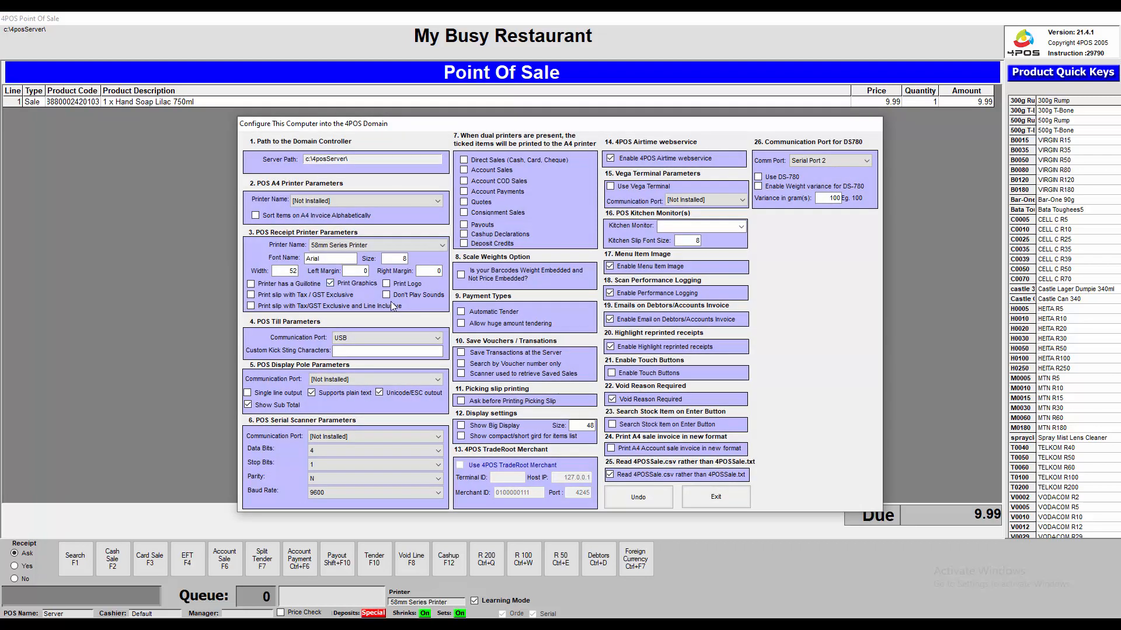
{"action": "left_click", "coordinate": [387, 295]}
{"action": "left_click", "coordinate": [716, 499]}
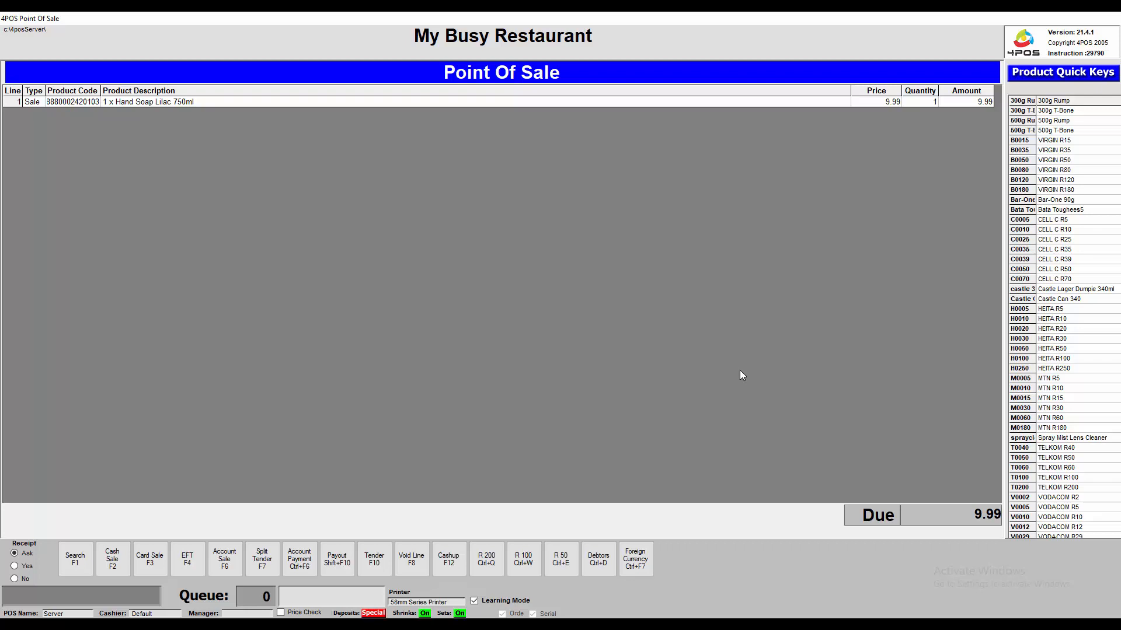
Set the hand soap line's quantity to 4, tender the sale to check its unit price, and return to the sale
{"action": "key", "text": "Up"}
{"action": "type", "text": "4"}
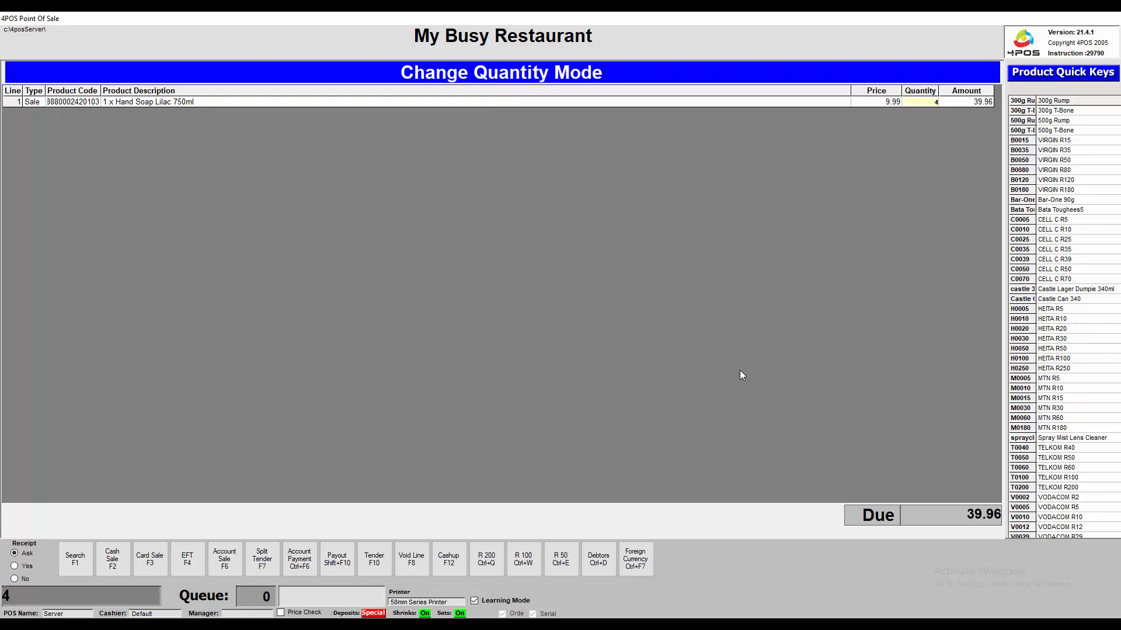
{"action": "key", "text": "Return"}
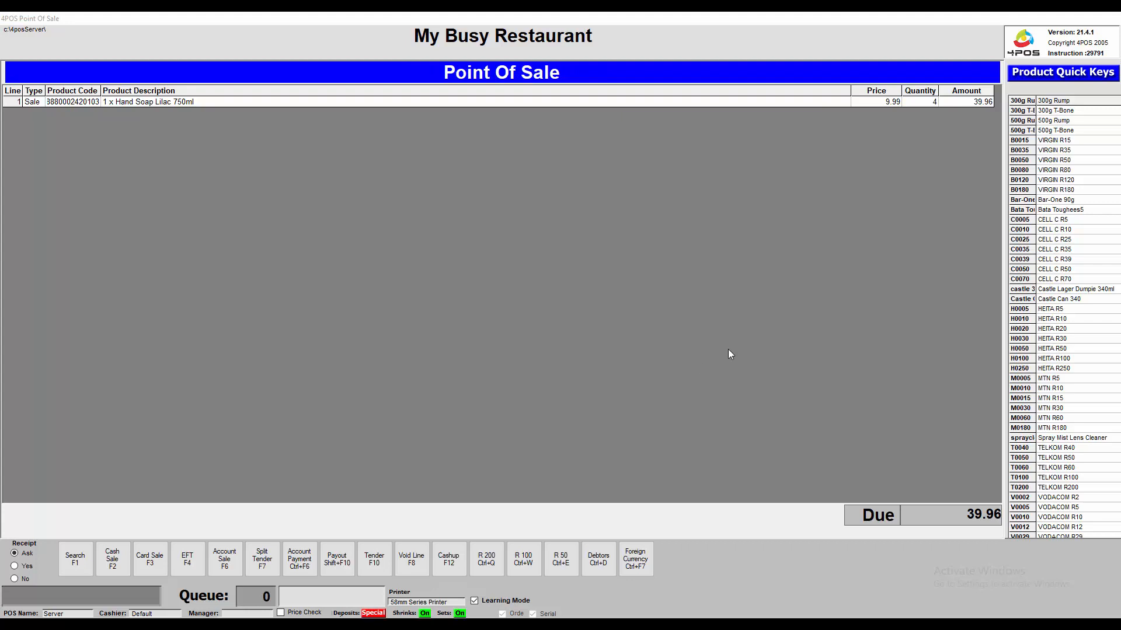
{"action": "left_click", "coordinate": [374, 559]}
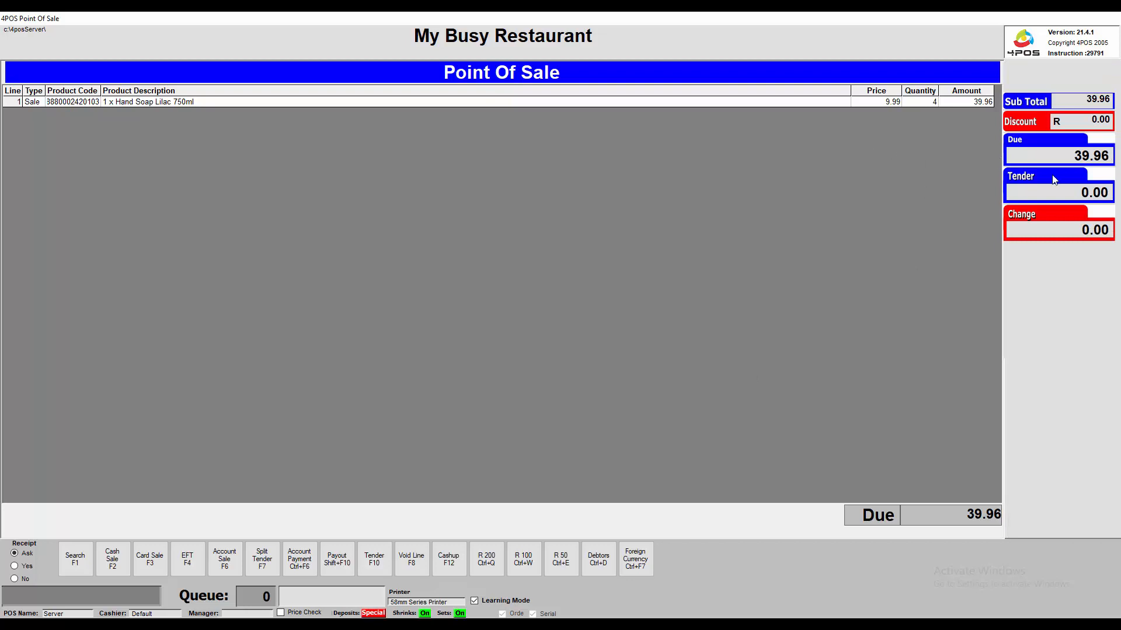
{"action": "left_click", "coordinate": [932, 187]}
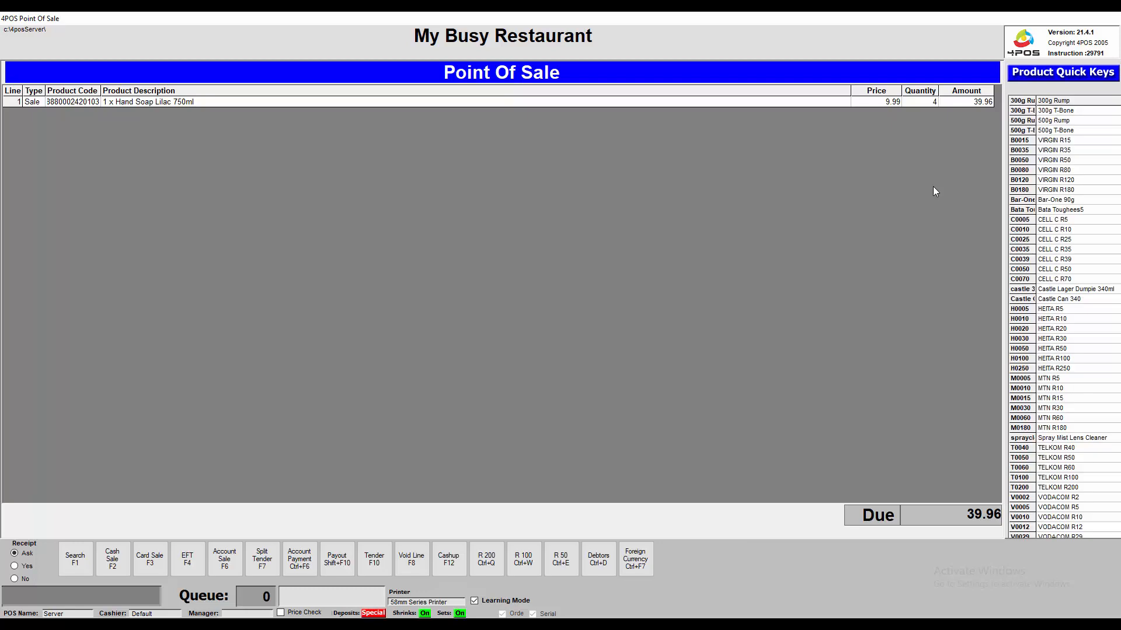
Set the hand soap line's quantity to 5, tender the sale to check its unit price, and cancel the tender
{"action": "key", "text": "Up"}
{"action": "type", "text": "5"}
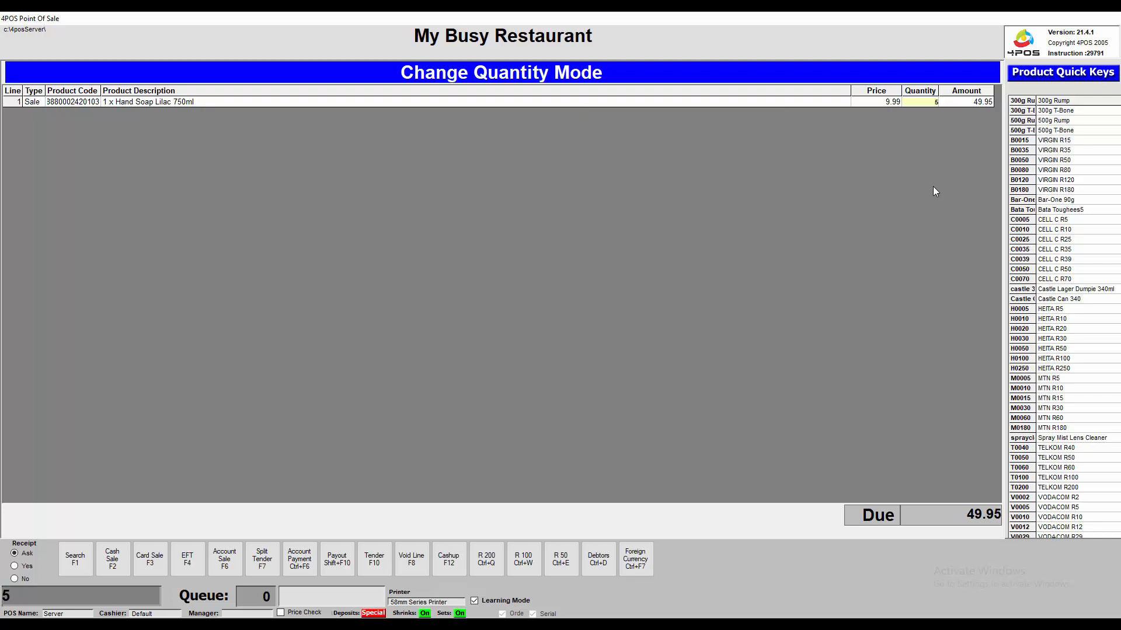
{"action": "key", "text": "Return"}
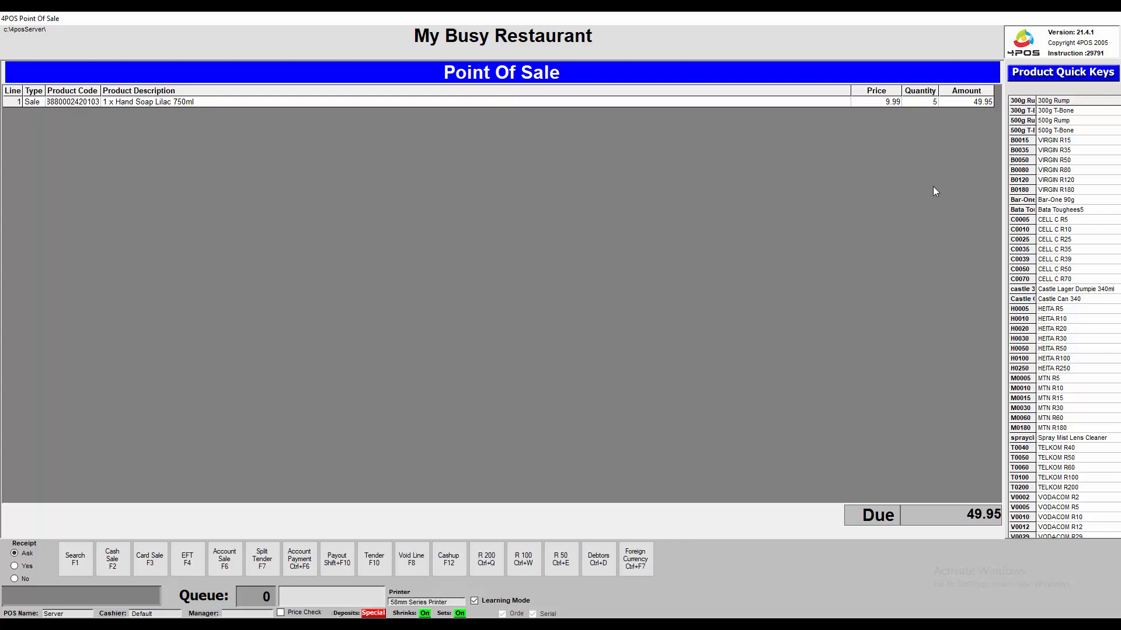
{"action": "left_click", "coordinate": [374, 562]}
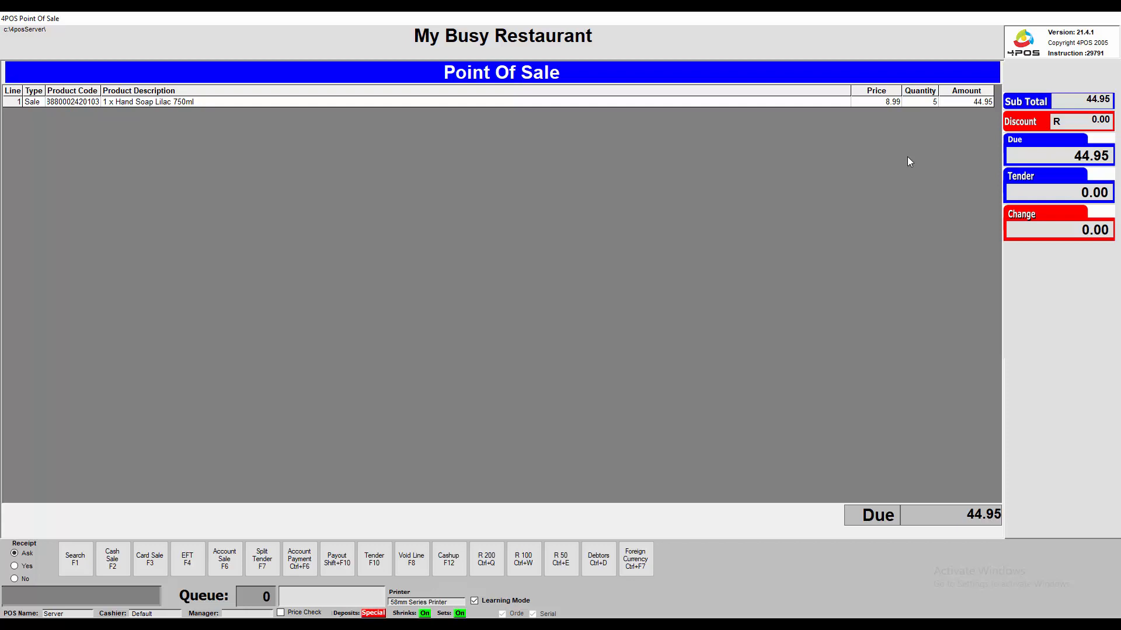
{"action": "key", "text": "Escape"}
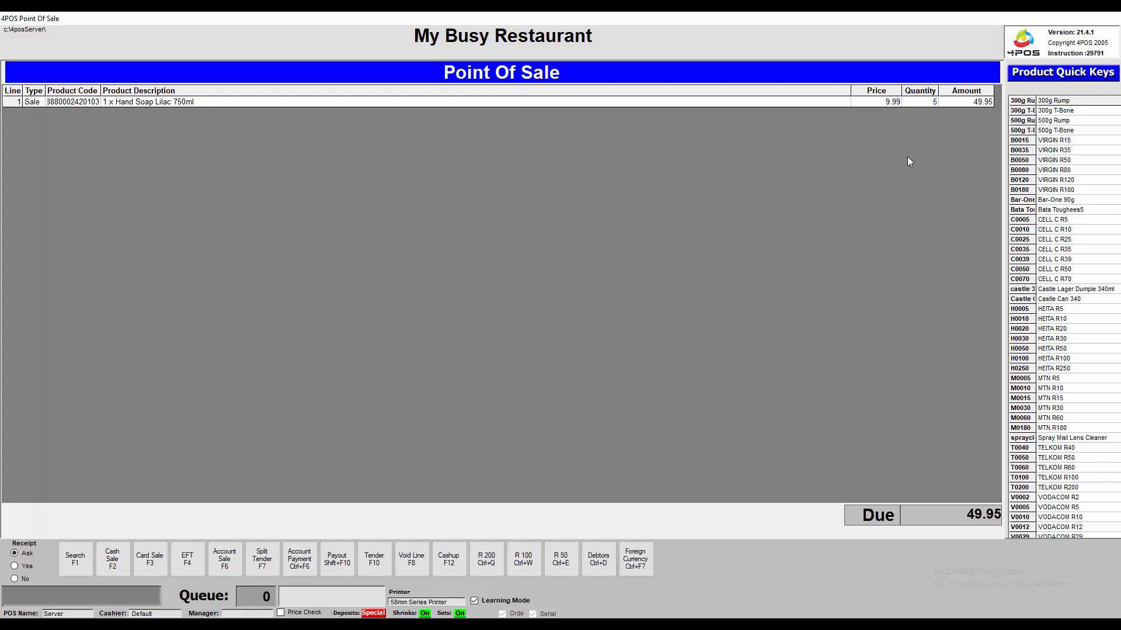
Set the hand soap line's quantity to 9, tender the sale to check its unit price, and cancel the tender
{"action": "key", "text": "Up"}
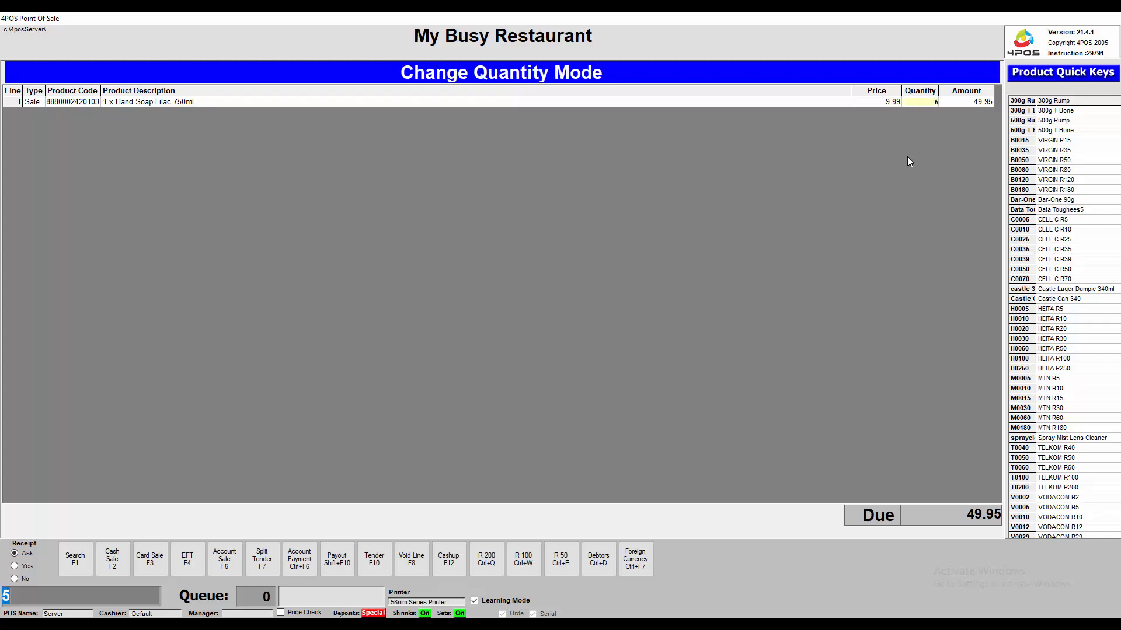
{"action": "type", "text": "9"}
{"action": "key", "text": "Return"}
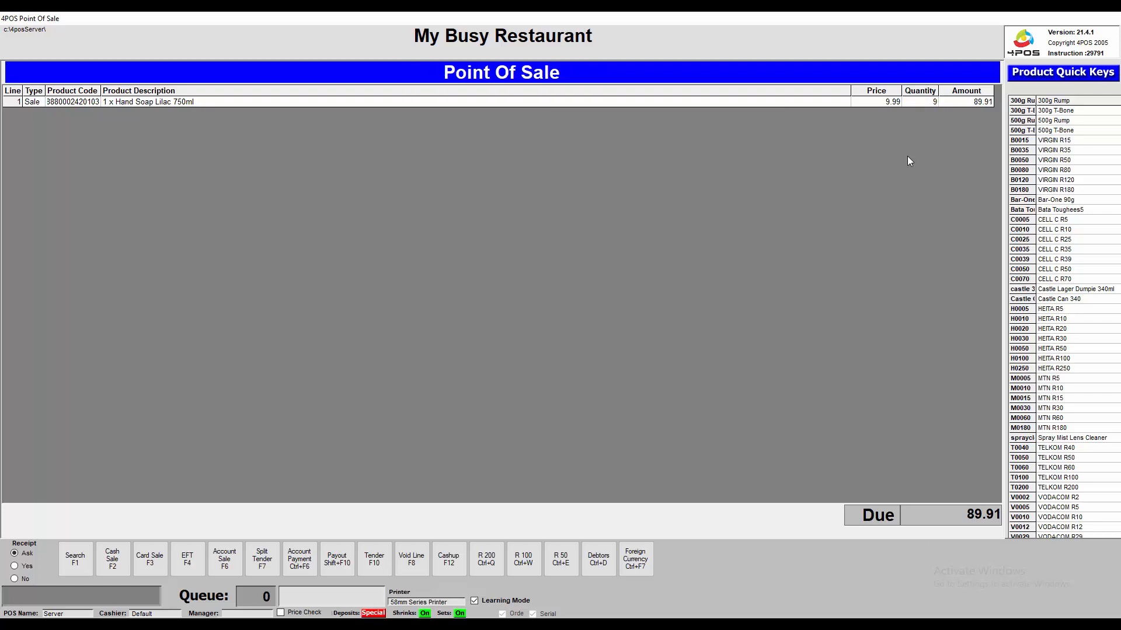
{"action": "left_click", "coordinate": [374, 570]}
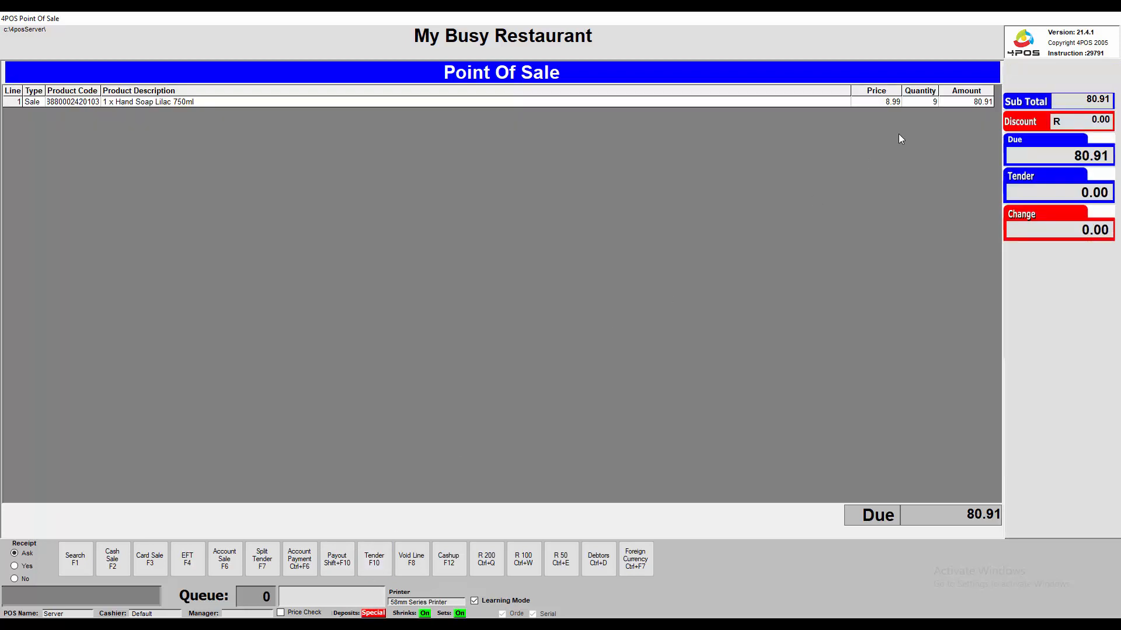
{"action": "key", "text": "Escape"}
Set the hand soap line's quantity to 13, tender the sale to check its unit price, and cancel the tender
{"action": "key", "text": "Up"}
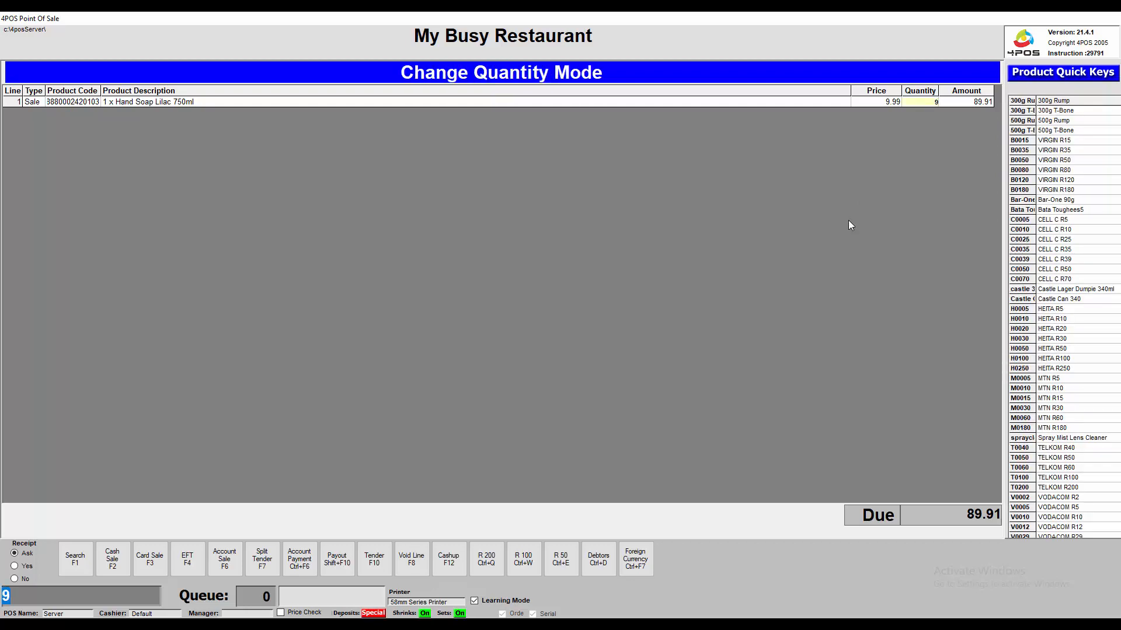
{"action": "type", "text": "13"}
{"action": "key", "text": "Return"}
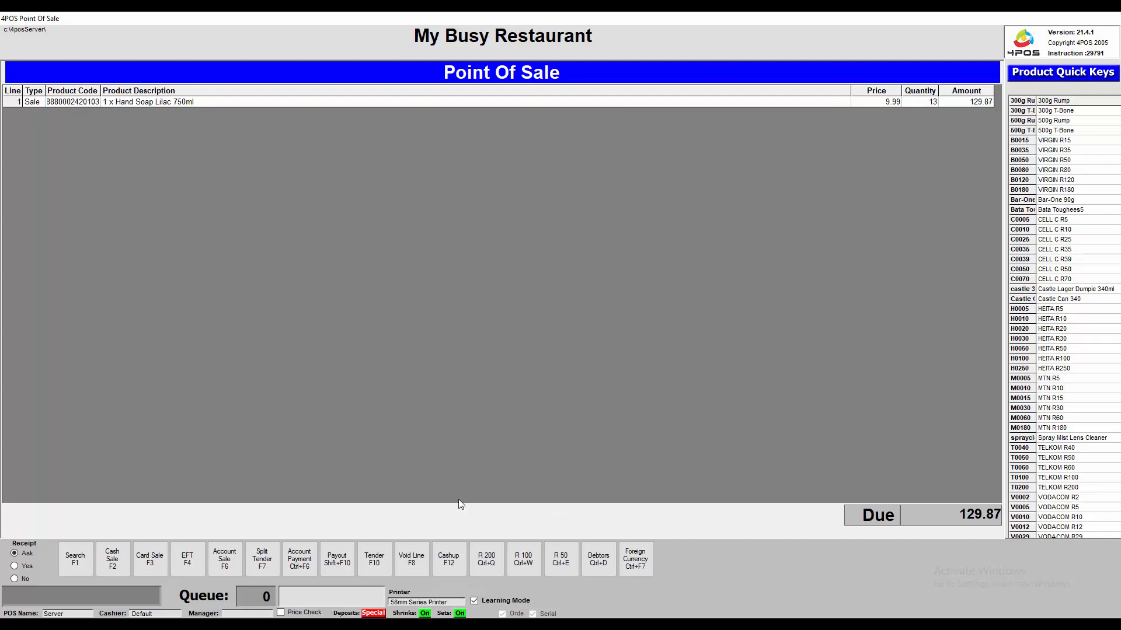
{"action": "left_click", "coordinate": [376, 559]}
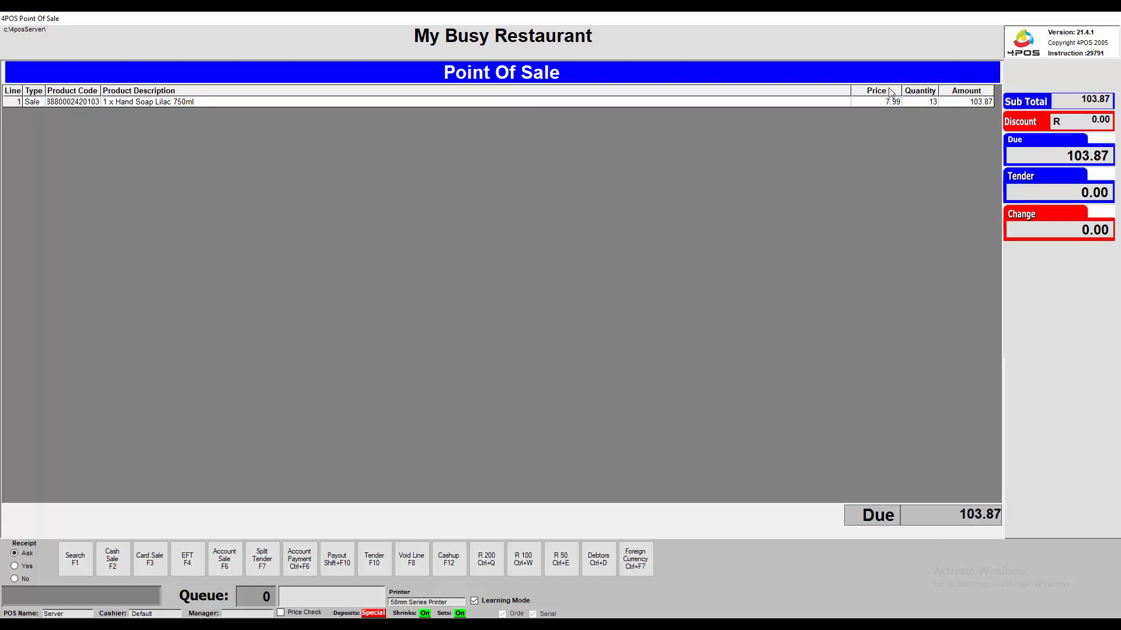
{"action": "key", "text": "Escape"}
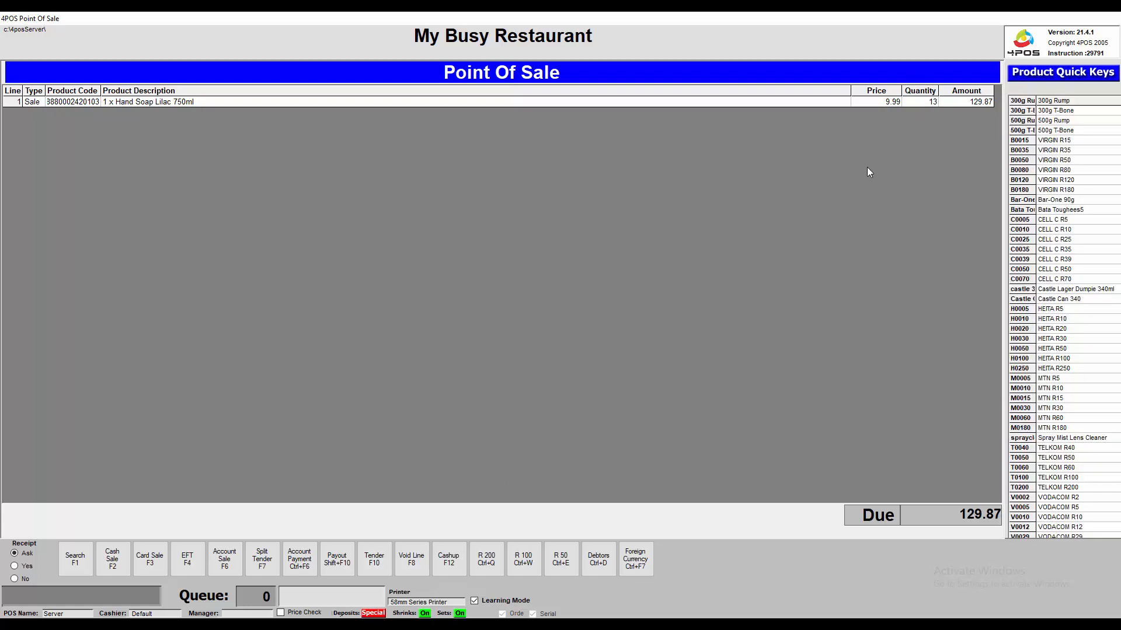
Set the hand soap line's quantity to 55 and tender the sale to apply its quantity pricing
{"action": "key", "text": "Up"}
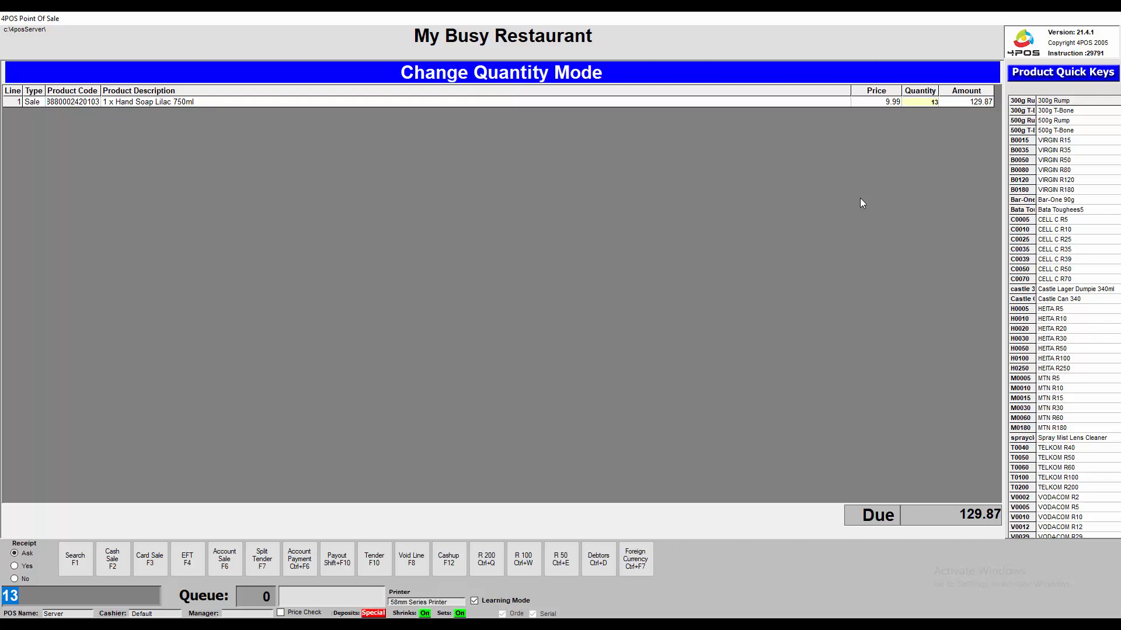
{"action": "type", "text": "55"}
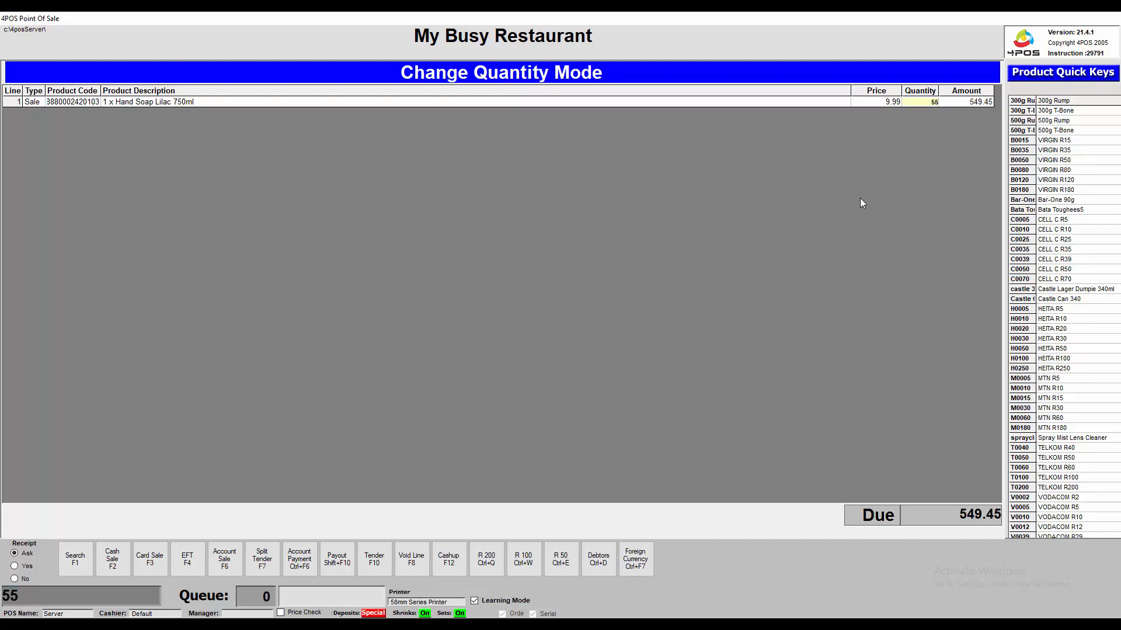
{"action": "key", "text": "Return"}
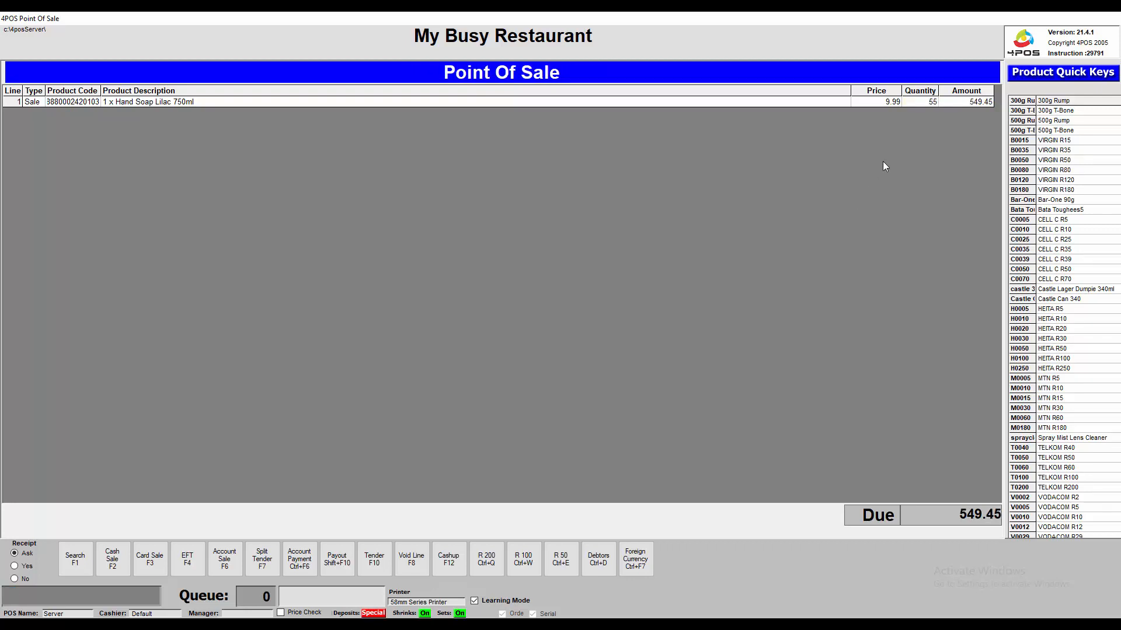
{"action": "left_click", "coordinate": [375, 560]}
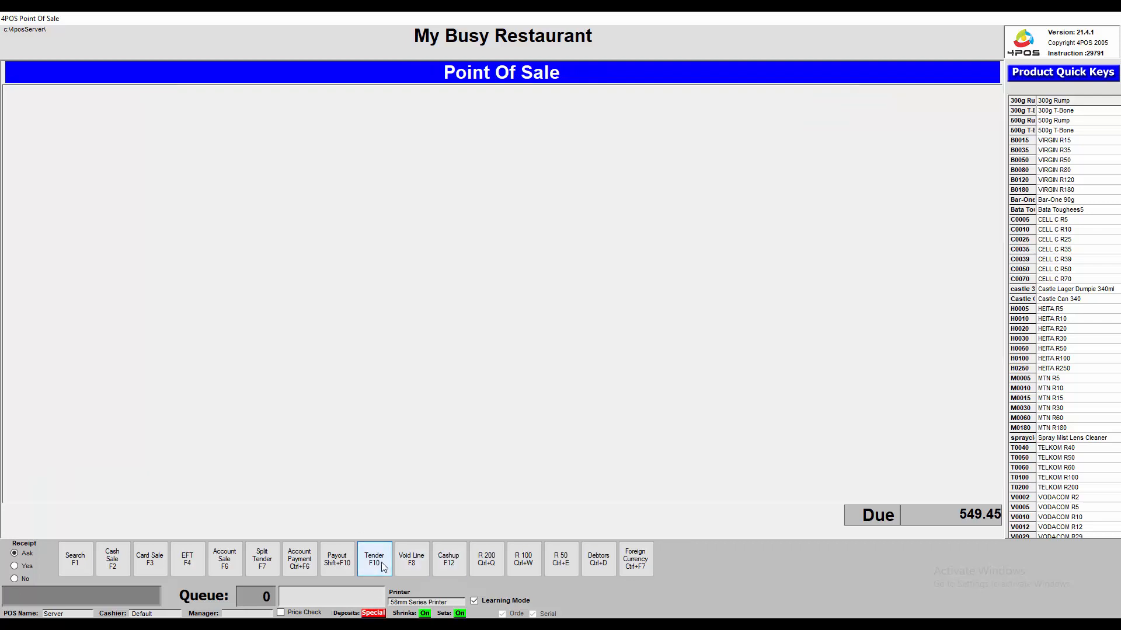